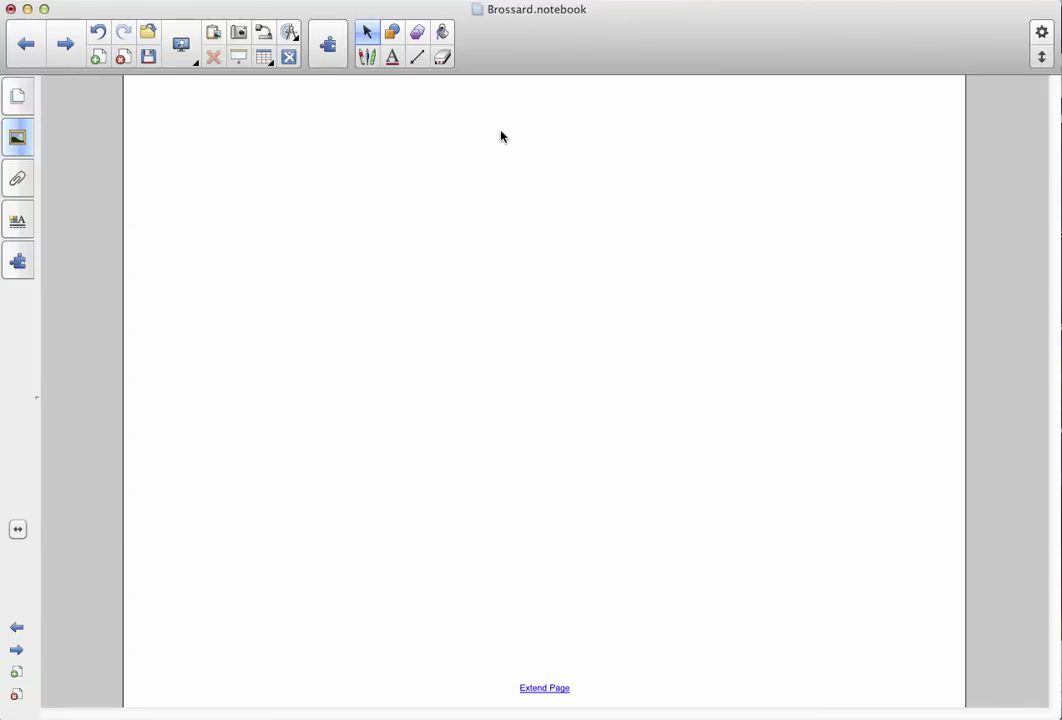
Search the Gallery for 'multiple choice', listing 23 results.
left_click(18, 146)
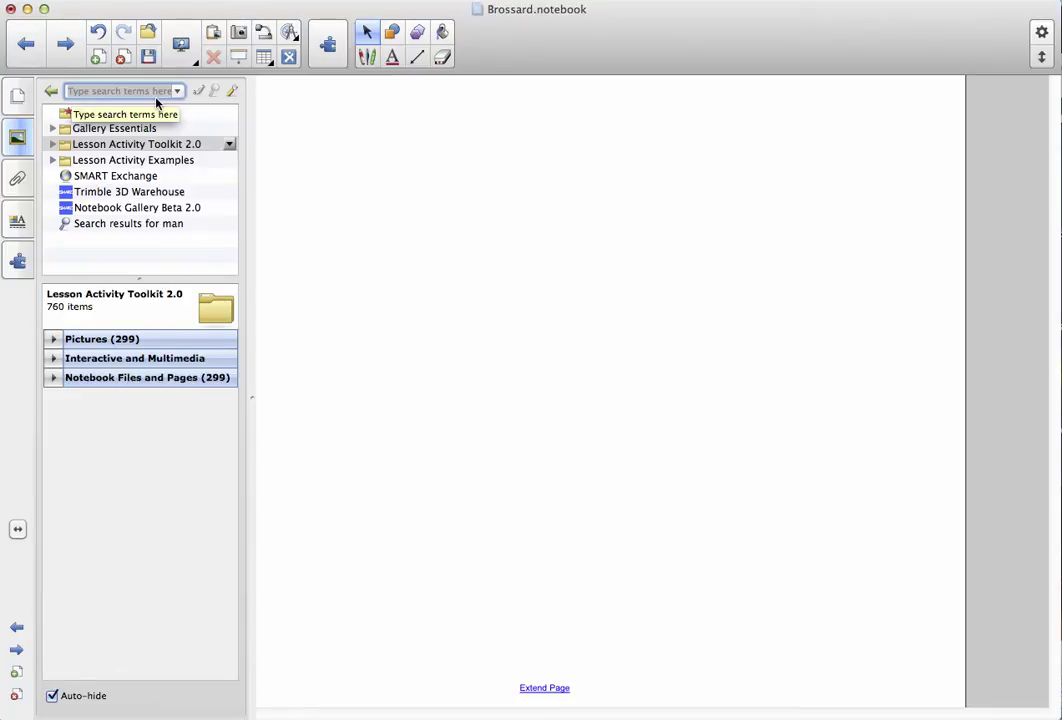
left_click(156, 92)
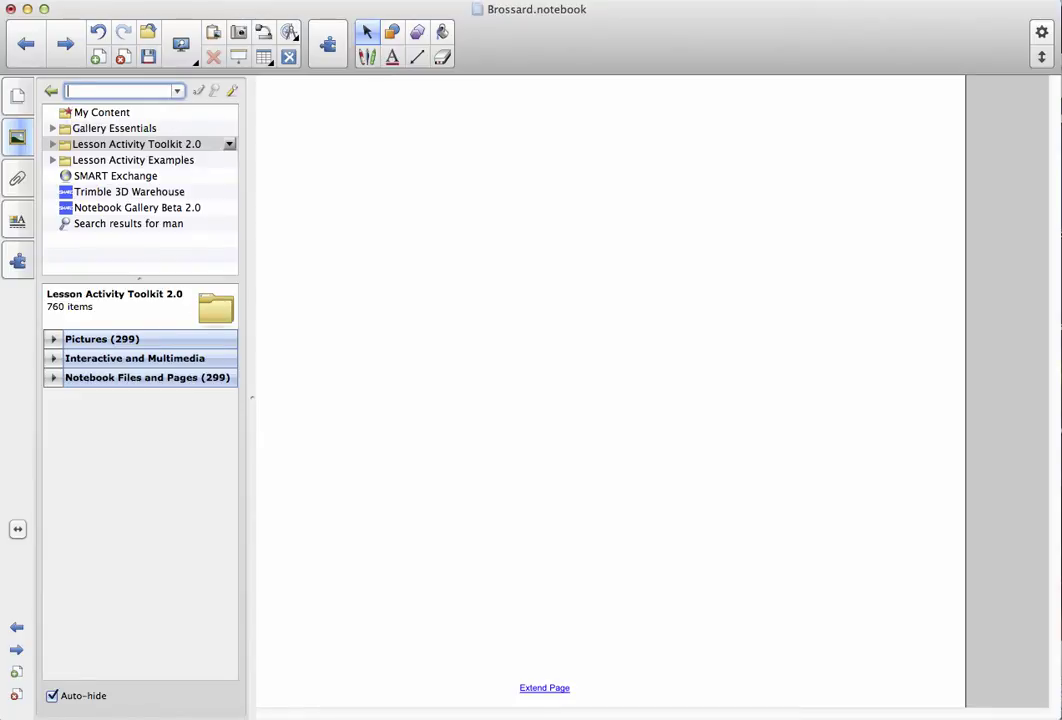
type("multiple choice")
key("Return")
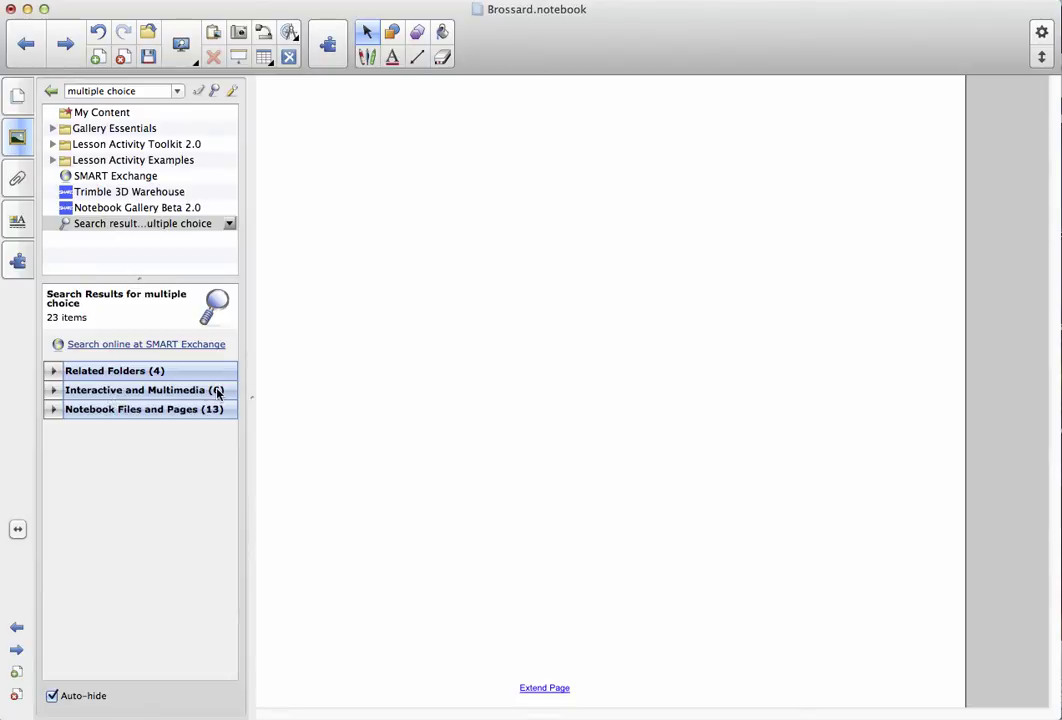
Drag the Blue - Multiple choice template from Interactive and Multimedia onto the page.
left_click(53, 391)
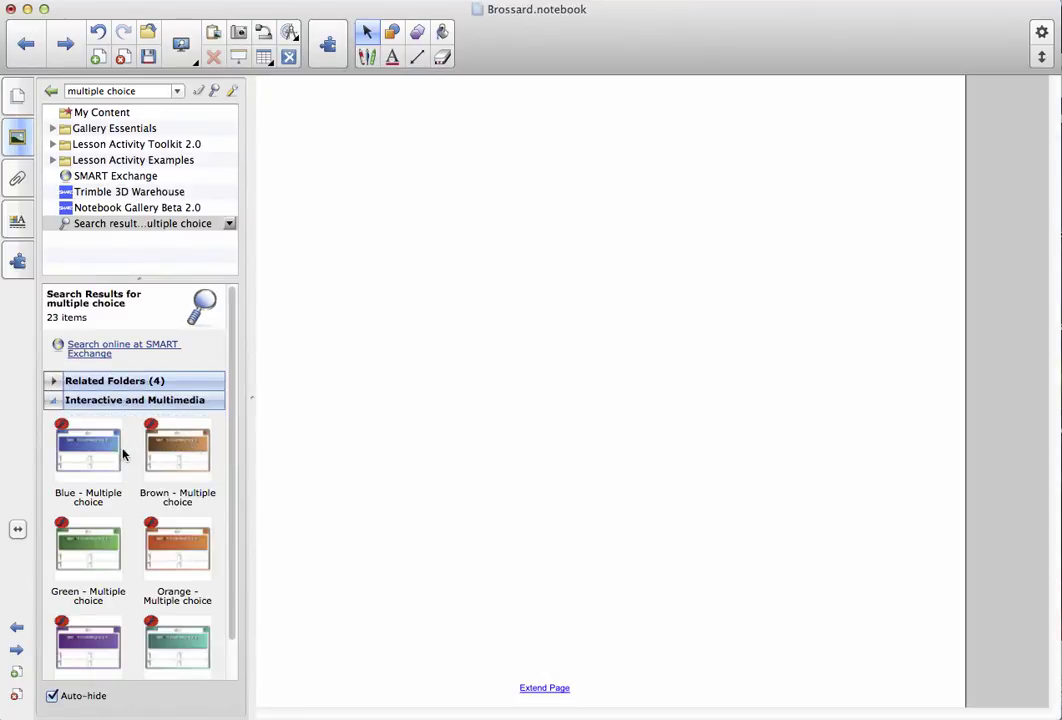
left_click(91, 454)
left_click_drag(91, 454, 637, 380)
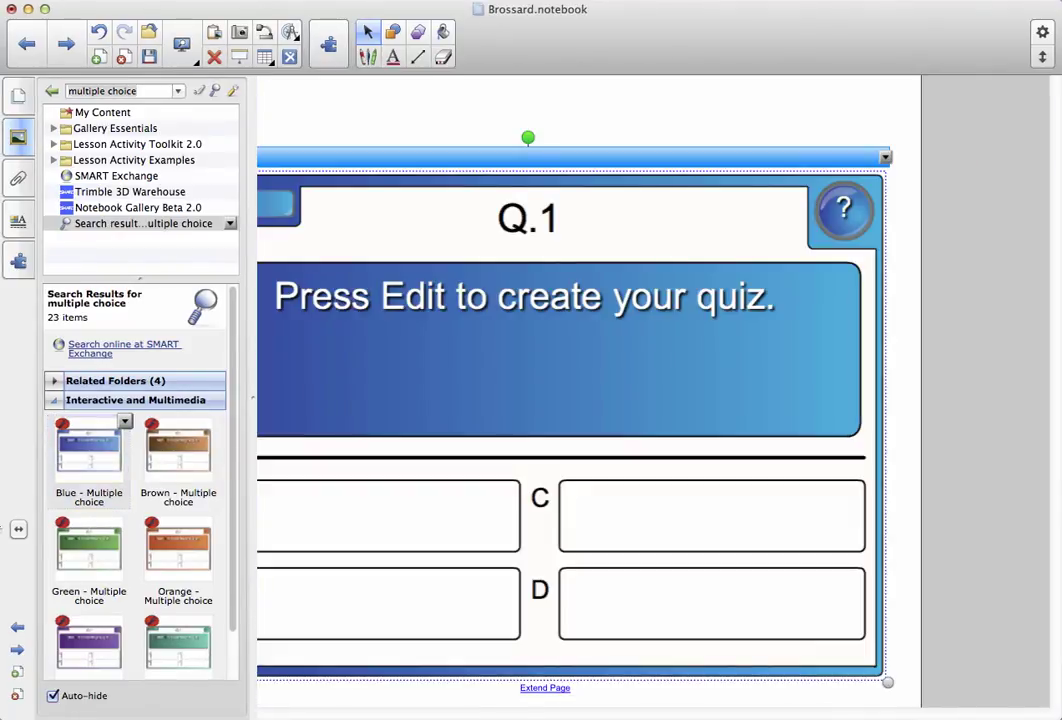
Move and shrink the quiz widget so it fits the page.
left_click(635, 161)
mouse_move(700, 151)
left_mouse_down()
mouse_move(678, 153)
mouse_move(711, 168)
mouse_move(686, 157)
left_mouse_up()
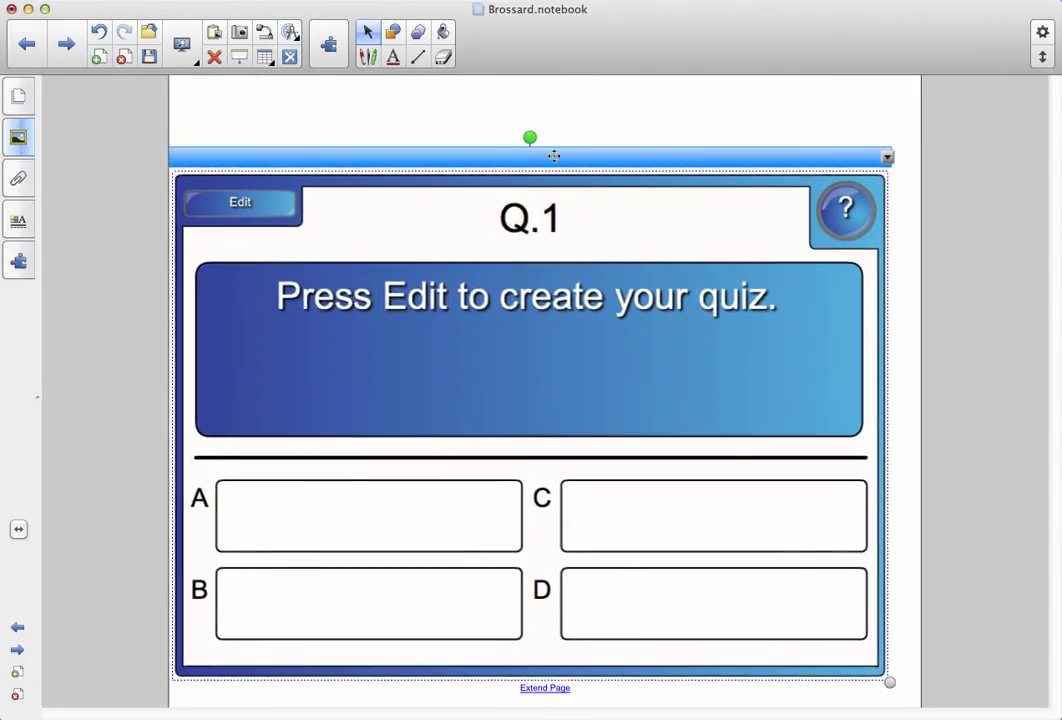
left_click_drag(583, 157, 597, 128)
left_click_drag(908, 653, 879, 631)
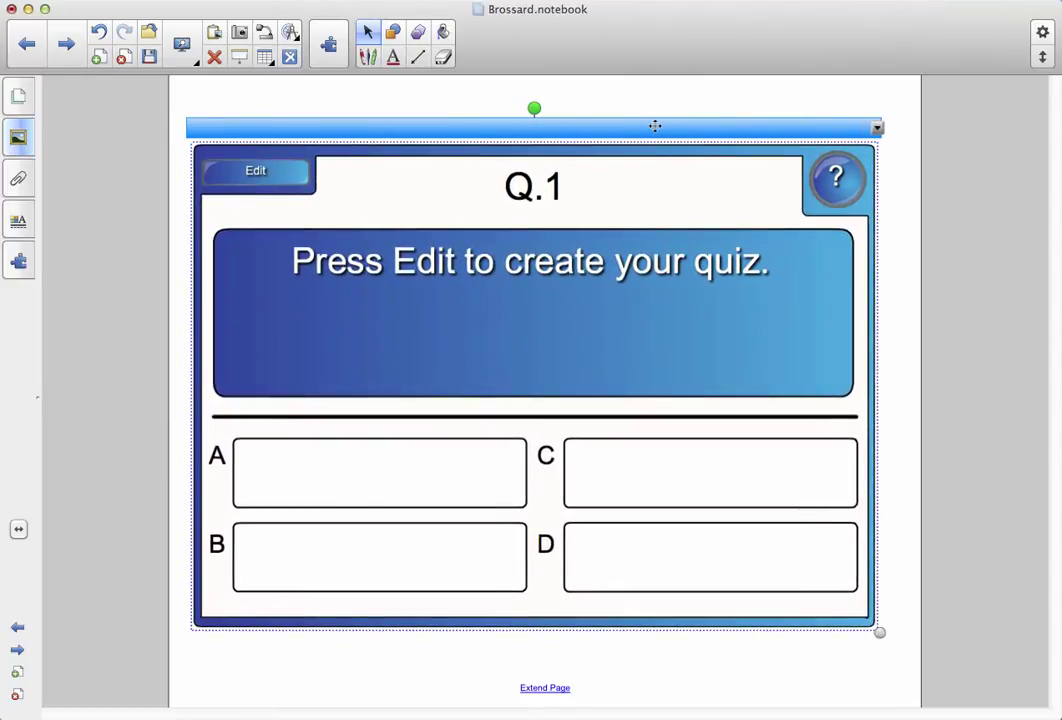
left_click_drag(654, 125, 664, 123)
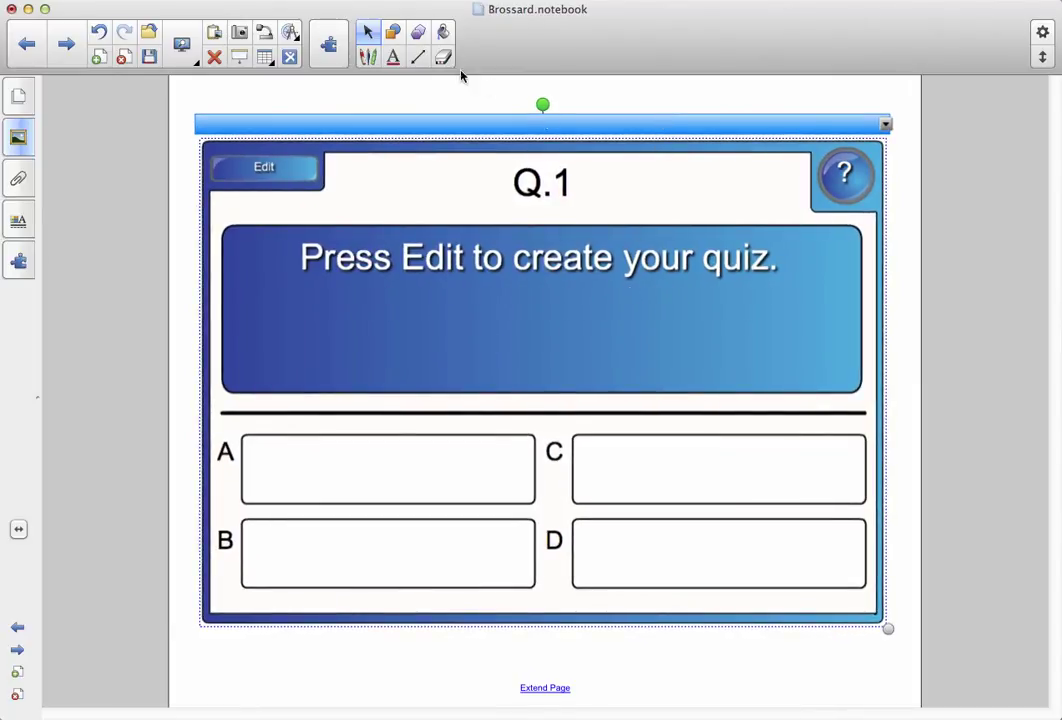
Edit the quiz and replace the question with 'What is the capital of Canada?'.
left_click(266, 170)
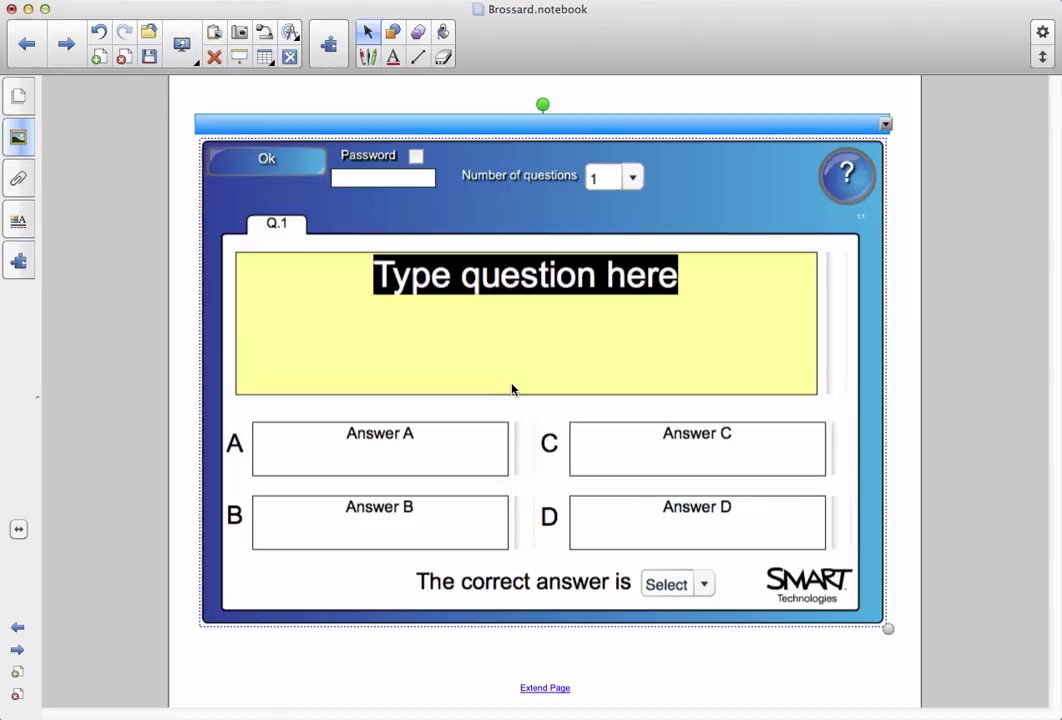
key("BackSpace")
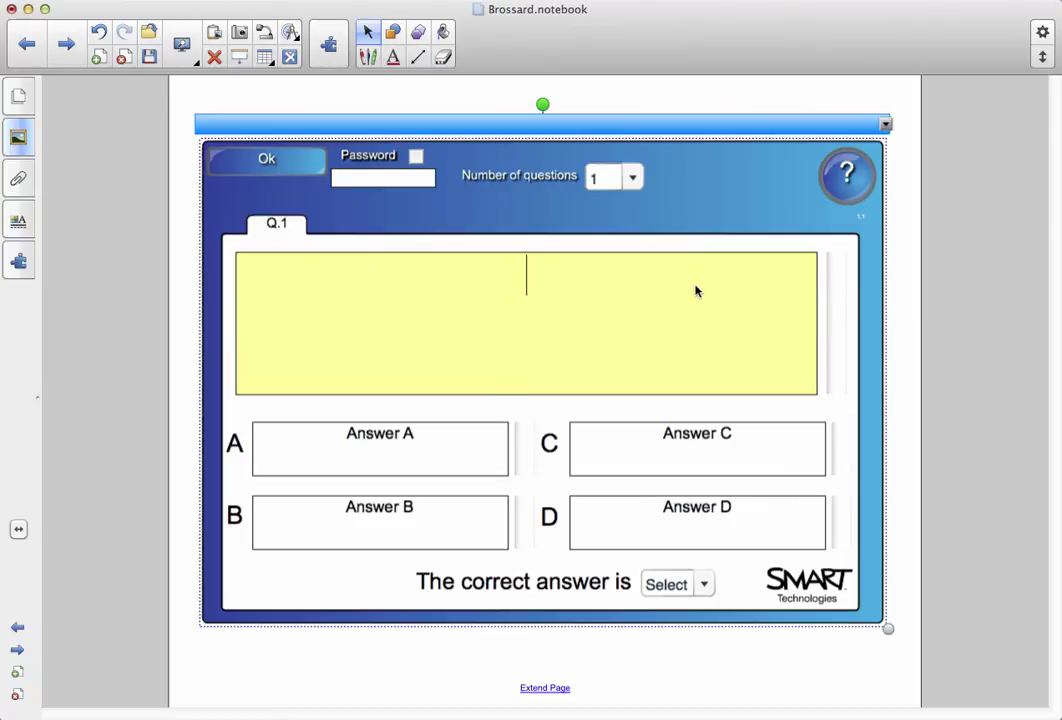
type("What is the capital of Canada?")
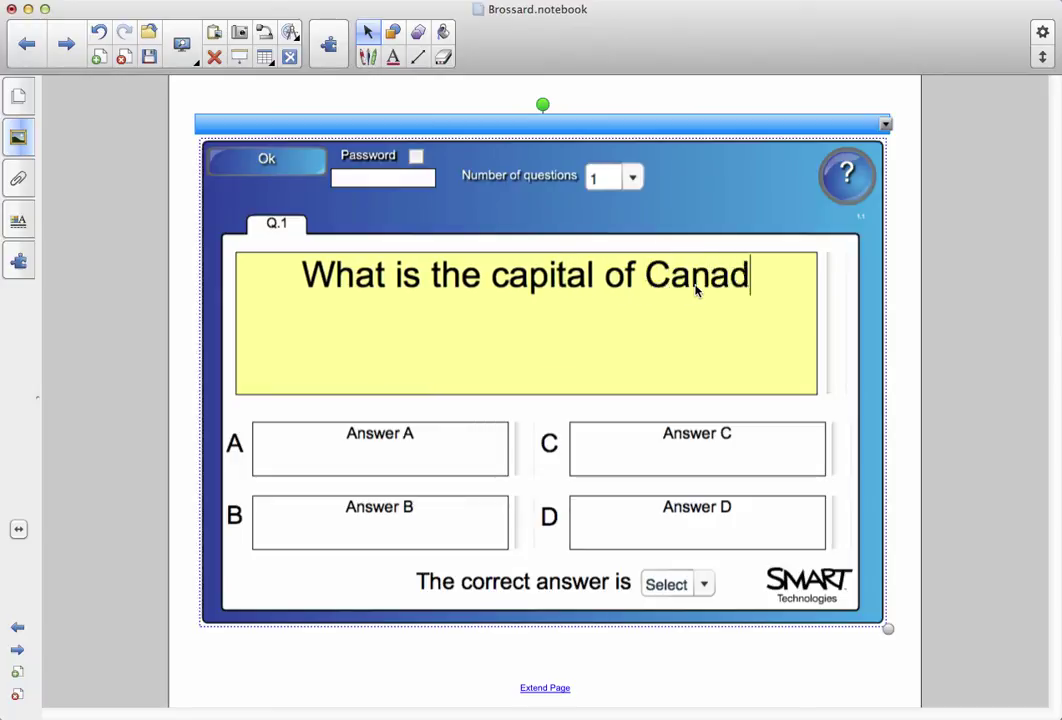
Fill answers A–D with Ottawa, Laval, Montreal and Chomedey.
left_click(446, 443)
left_click_drag(446, 443, 230, 405)
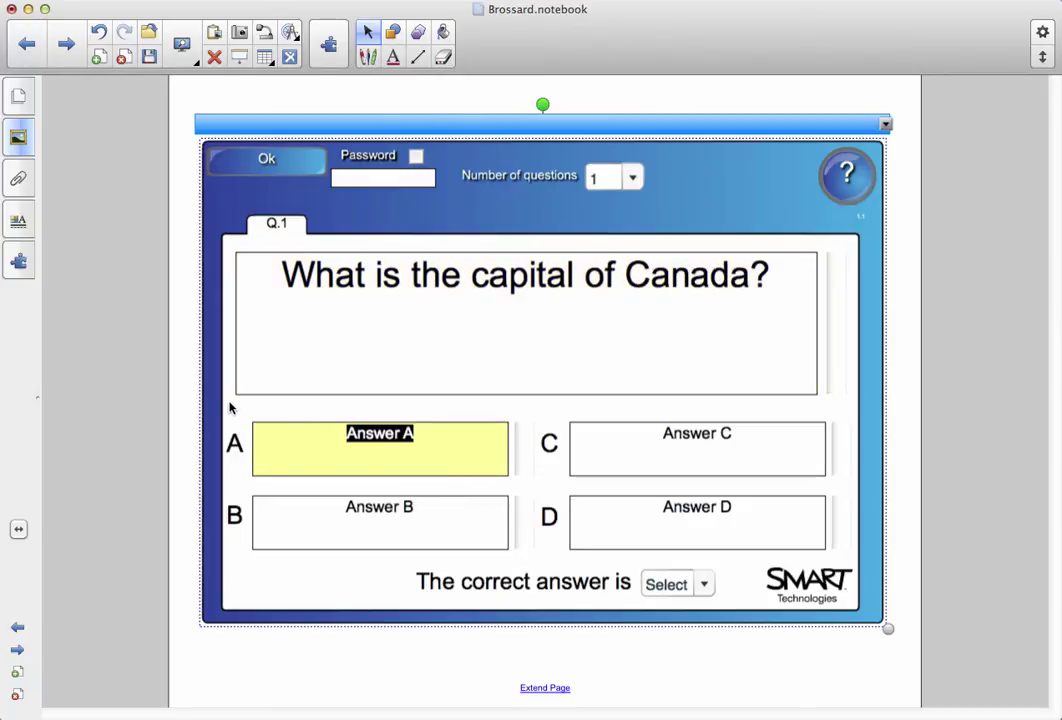
type("Ottawa")
key("Tab")
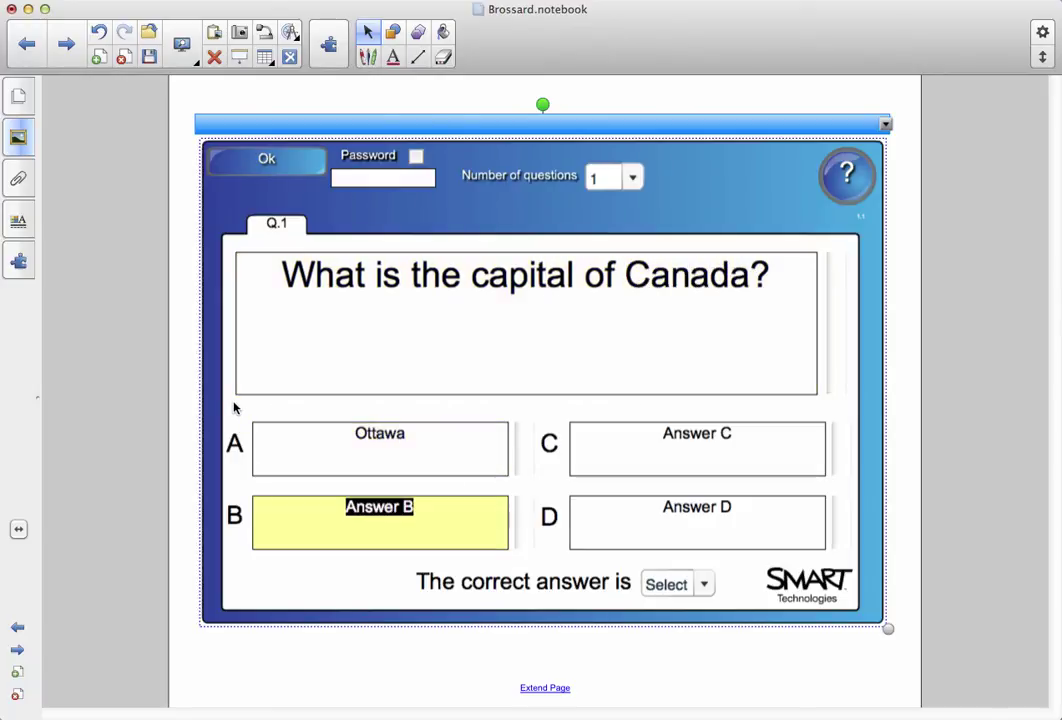
type("Laval")
key("Tab")
type("Montreal")
key("Tab")
type("Chomedey")
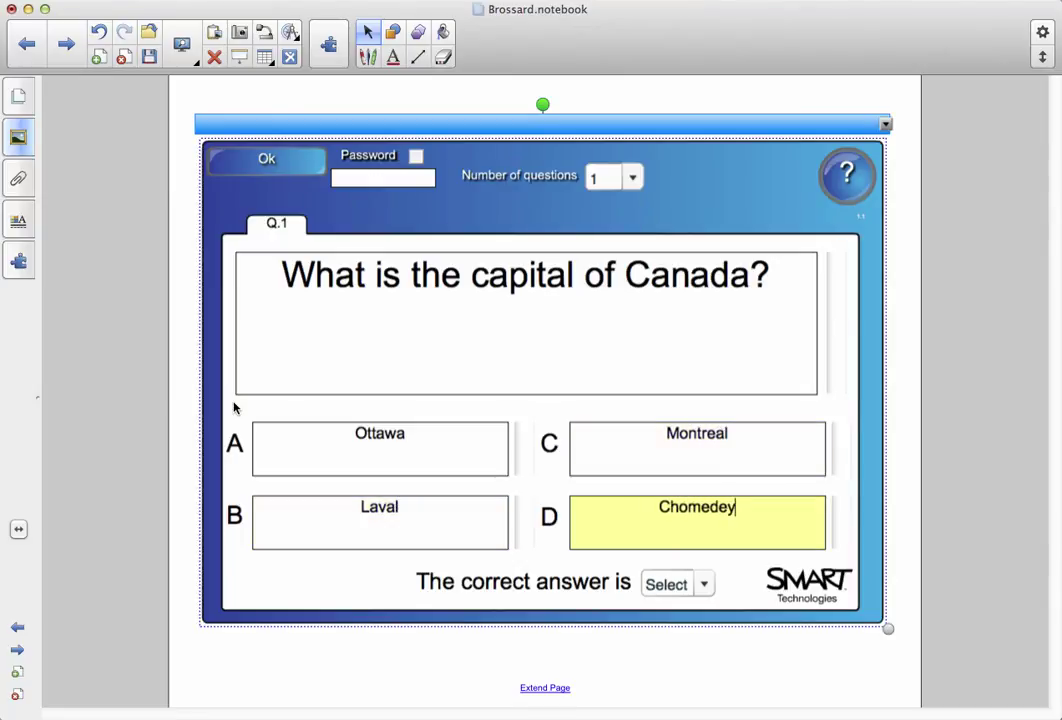
Set A as the correct answer in the correct-answer dropdown.
left_click(912, 308)
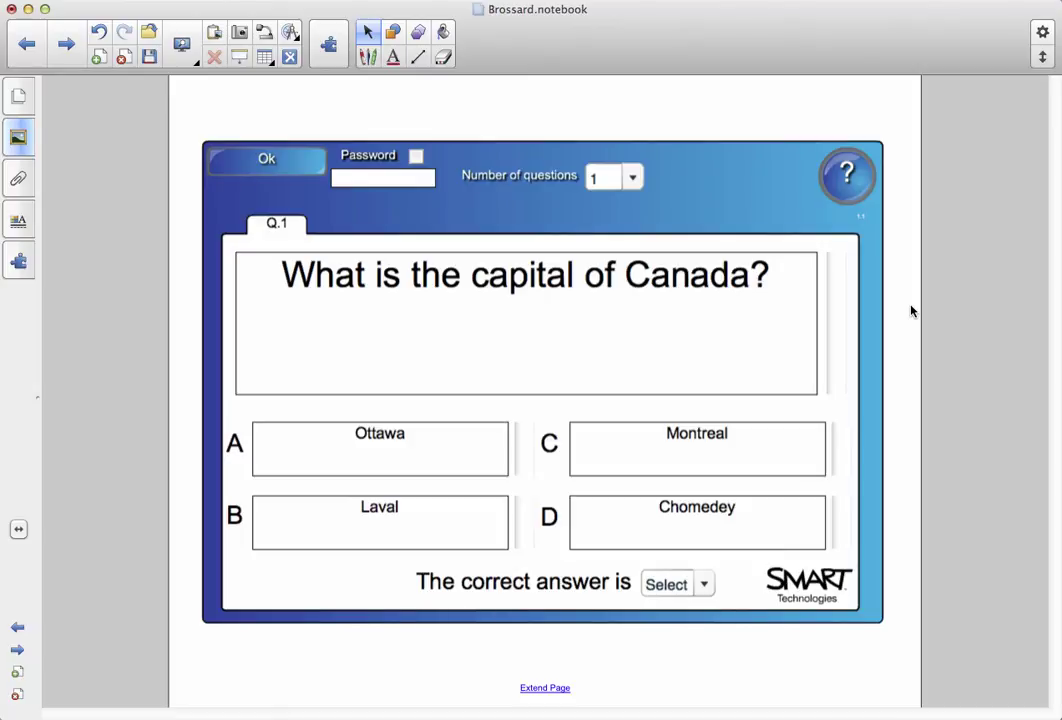
left_click(700, 582)
left_click(654, 472)
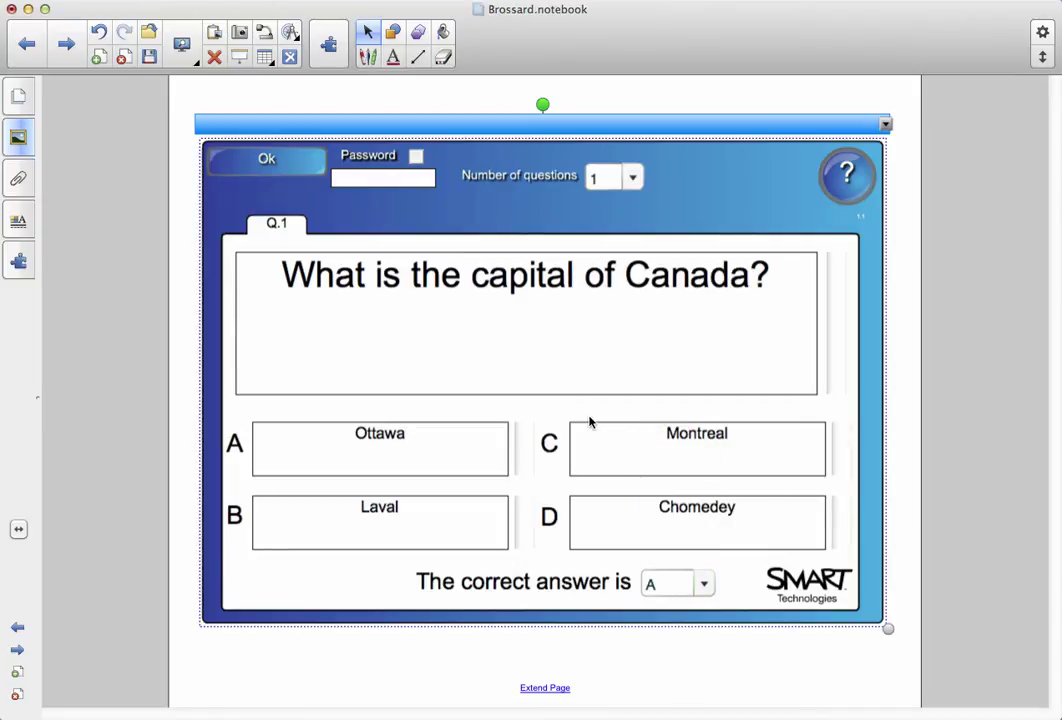
Set the number of questions to 2 and view the blank Q.2.
left_click(633, 178)
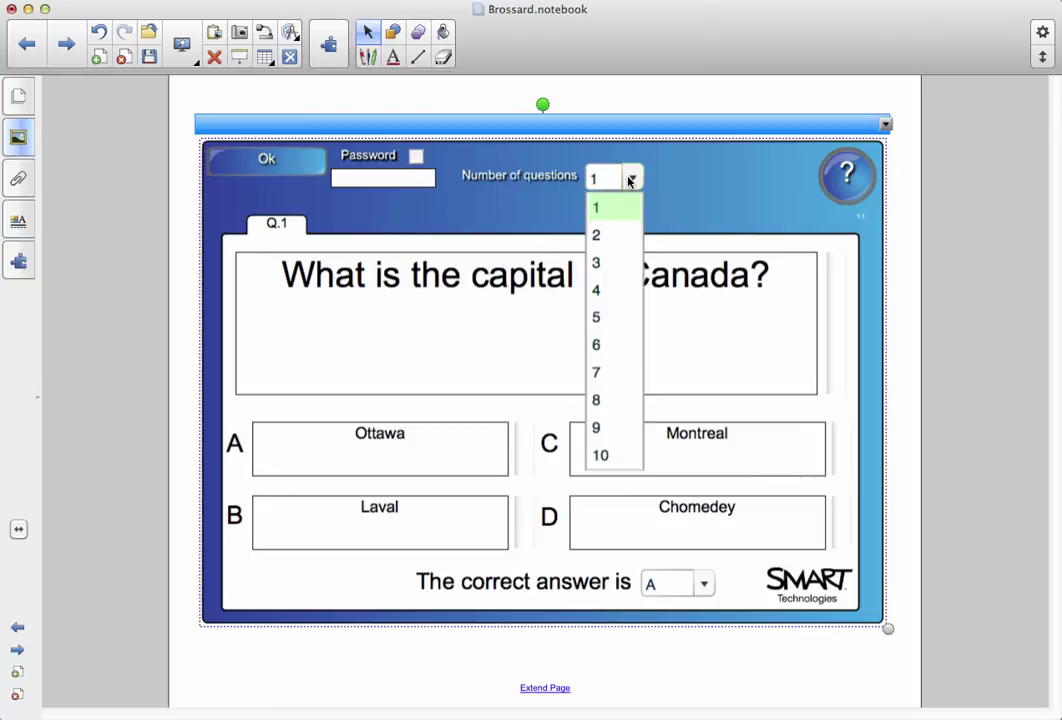
left_click(610, 237)
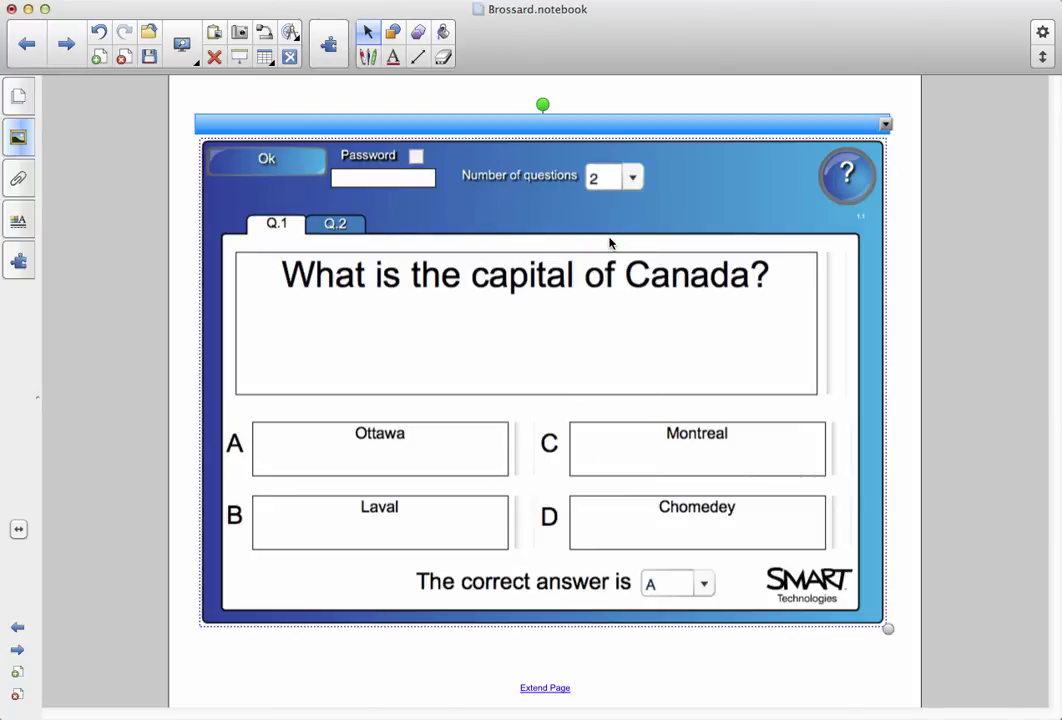
left_click(332, 224)
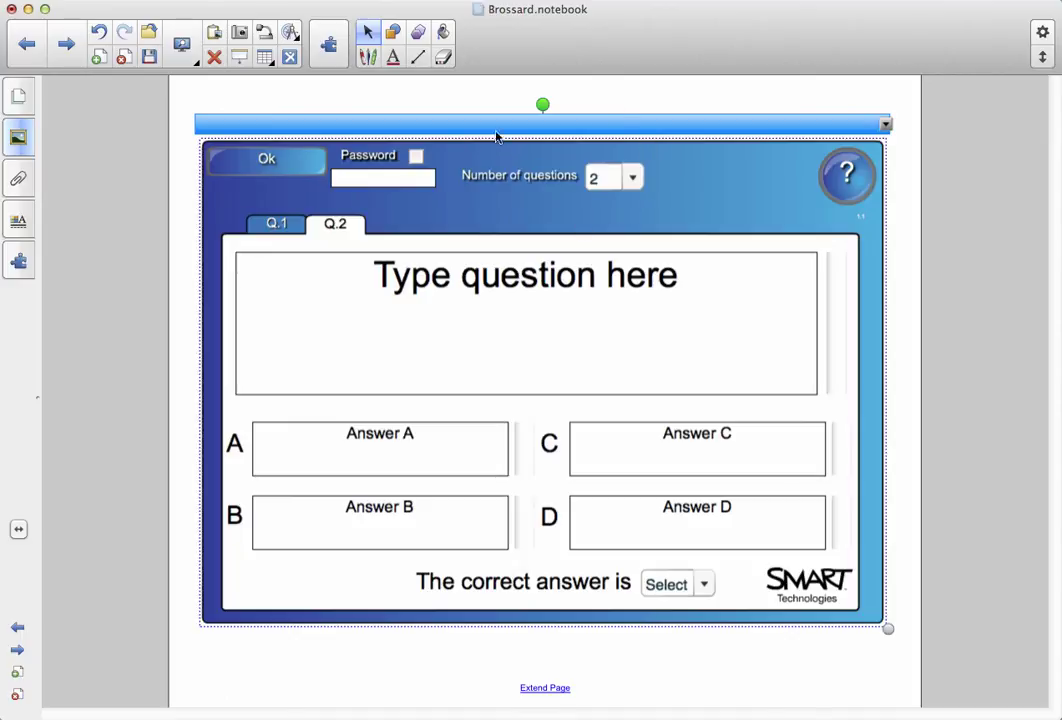
Try a quiz password, then remove it so none is set, and leave edit mode.
left_click(416, 156)
left_click(401, 180)
type("123")
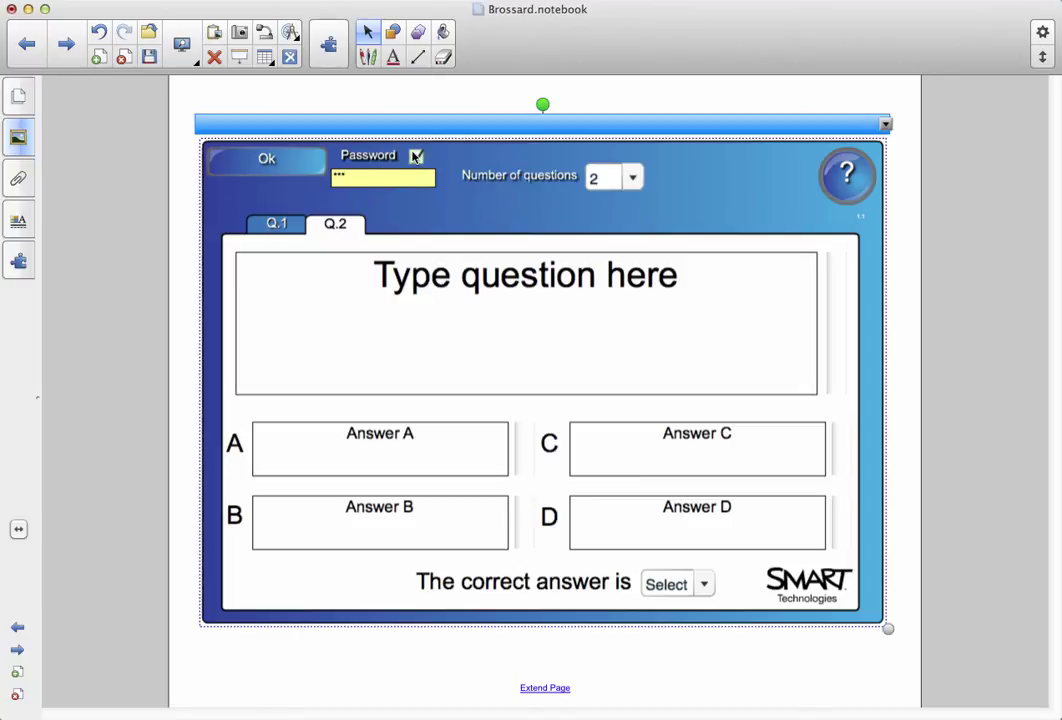
left_click(416, 157)
key("BackSpace")
key("BackSpace")
key("BackSpace")
left_click(267, 162)
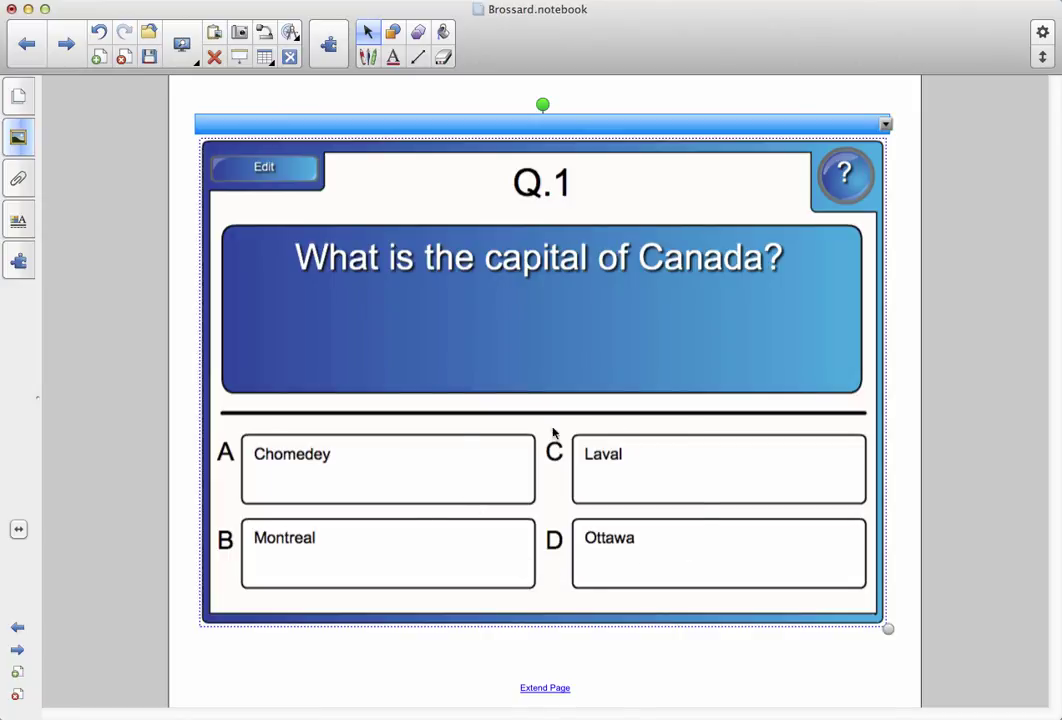
Test the quiz: Laval and Chomedey show wrong, Ottawa shows correct.
left_click(630, 478)
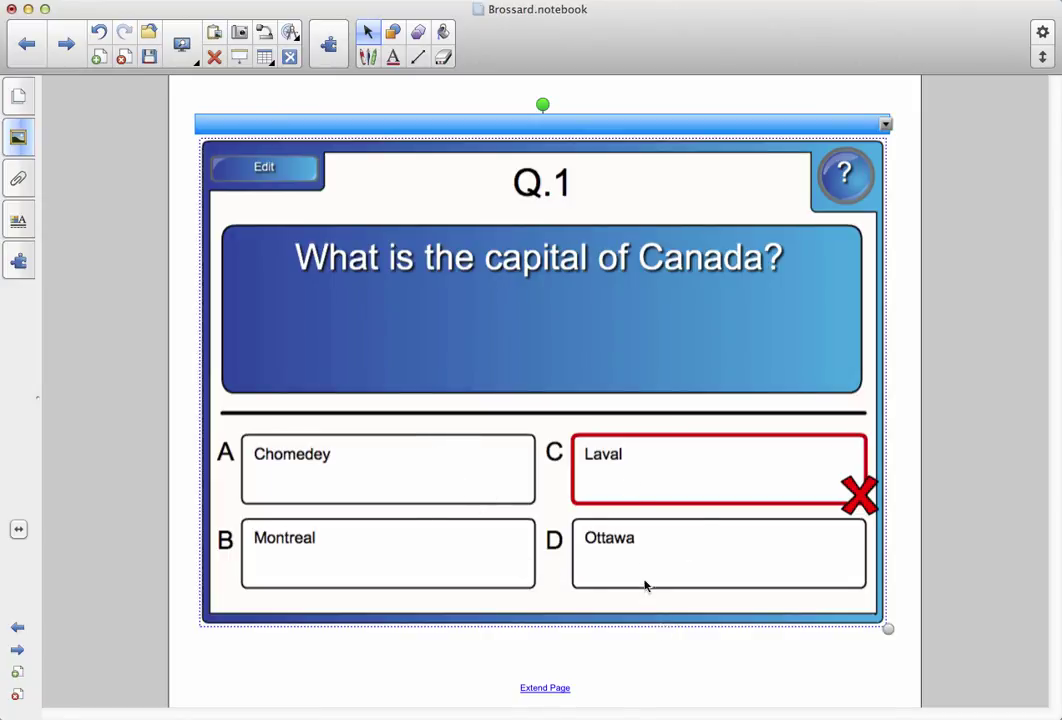
left_click(366, 483)
left_click(660, 555)
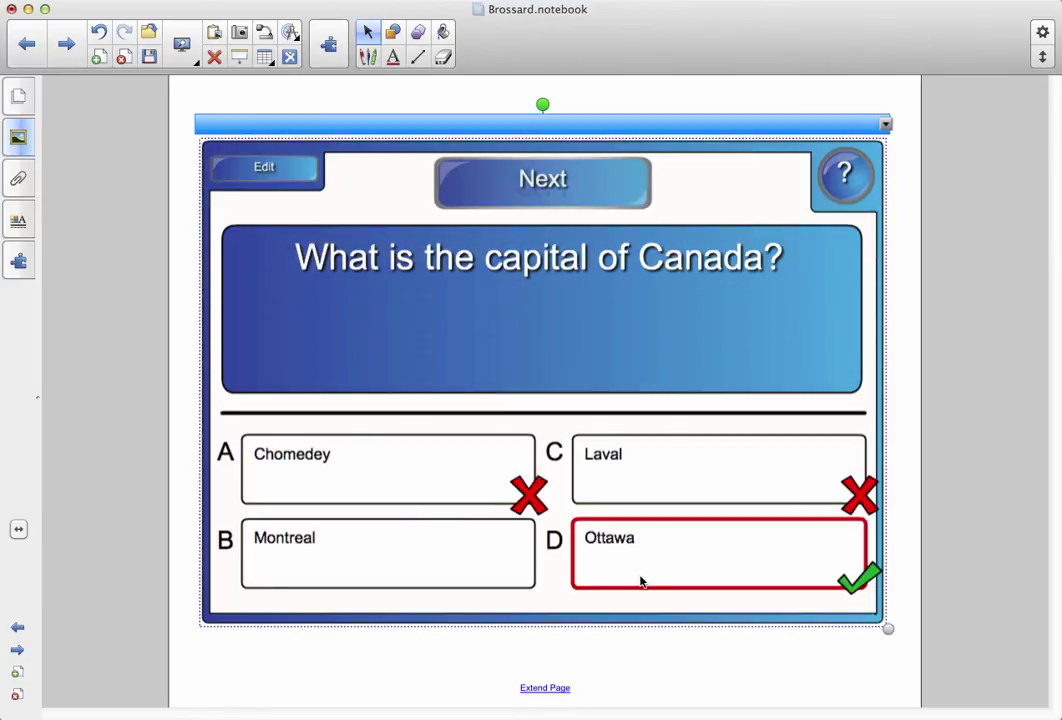